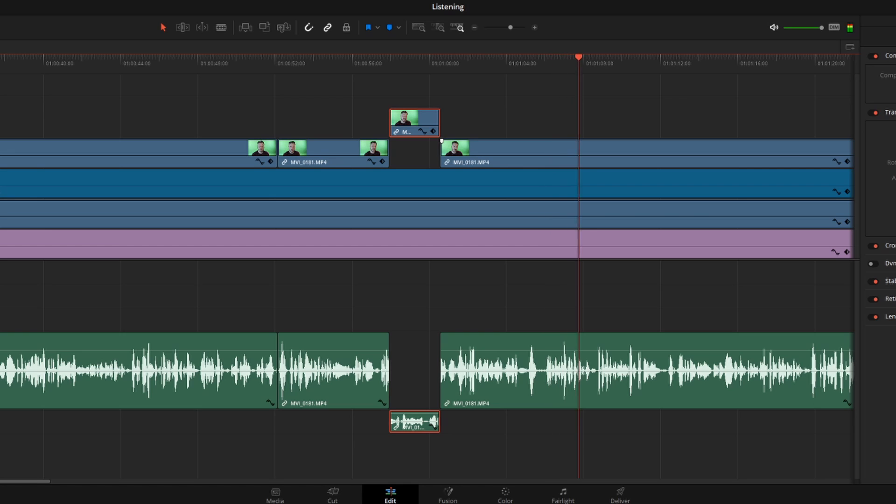
- Split the clips at the playhead and move the short MVI_0181.MP4 section near 01:01:08 up one track
key("ctrl+b")
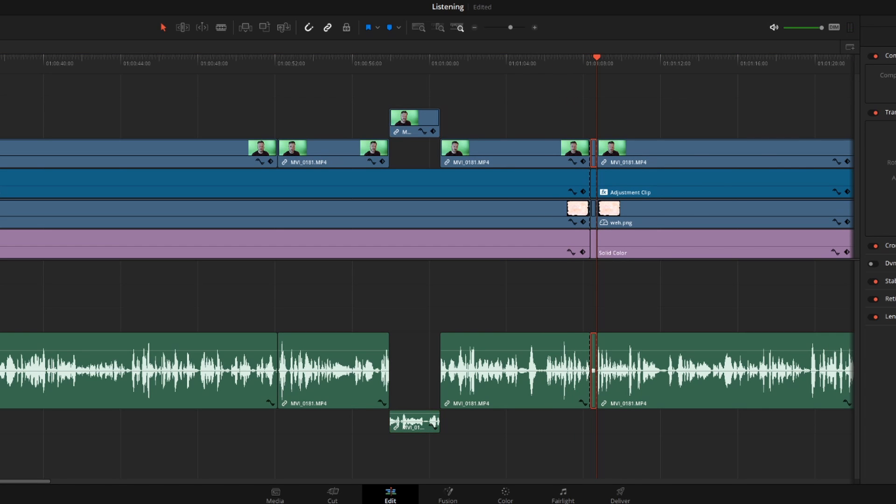
key("alt+Up")
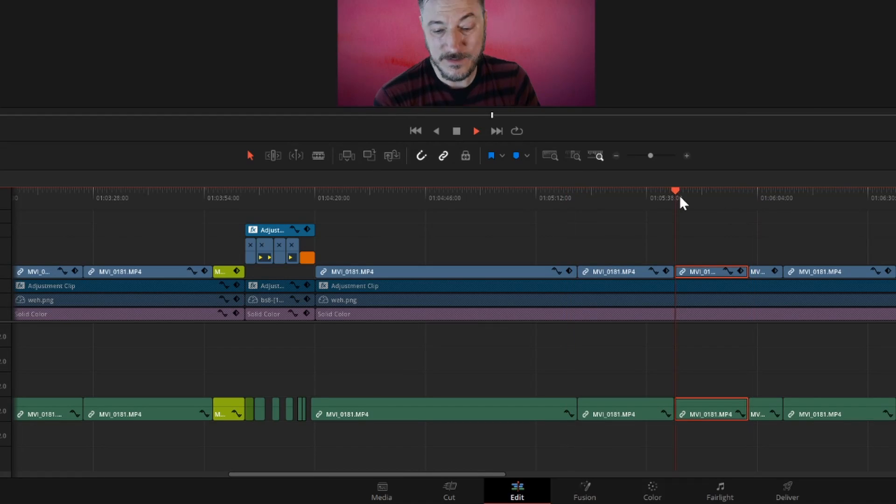
- Color the MVI_0181.MP4 clip just before 01:05:38 yellow-green to mark it on the timeline
right_click(621, 275)
mouse_move(658, 116)
left_click(835, 163)
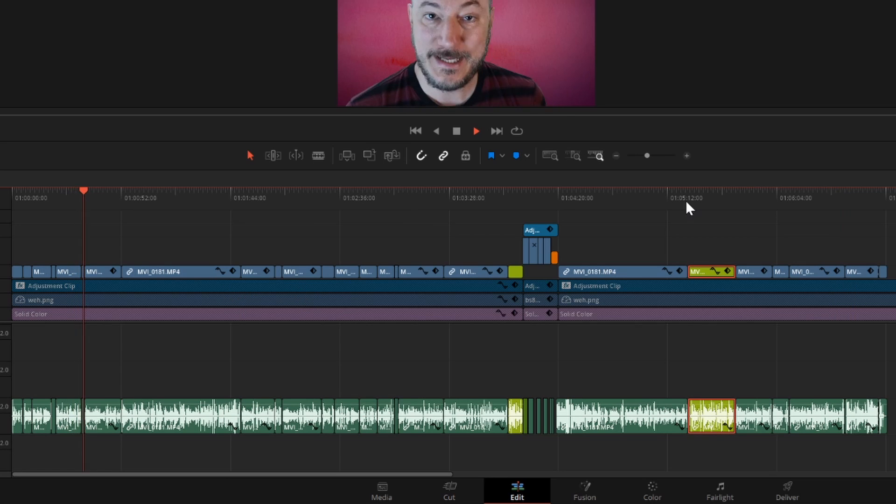
- Preview the marked section and the video's opening, and move the yellow-green MVI_0181.MP4 clip to near the timeline's start
left_click(688, 203)
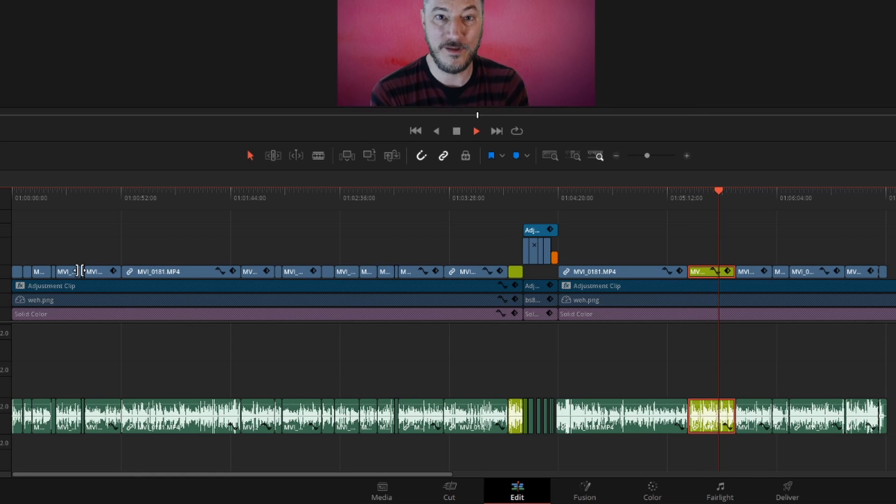
left_click(54, 199)
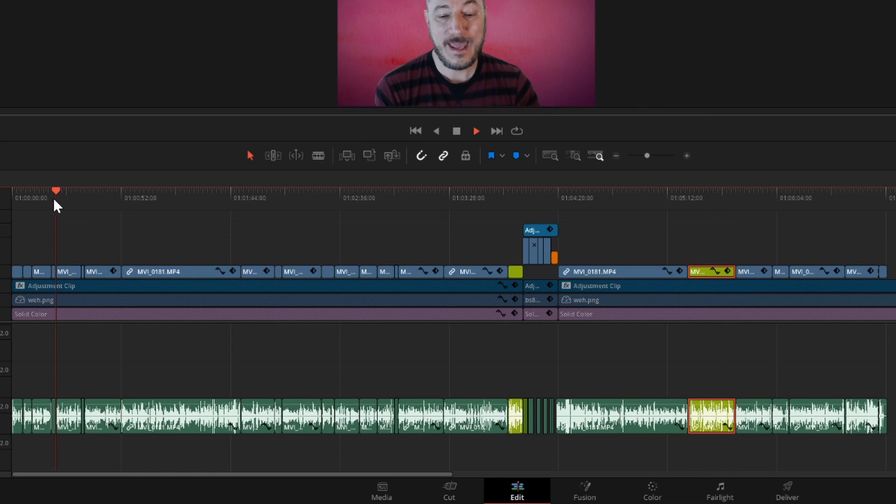
left_click(33, 196)
left_click_drag(706, 274, 40, 272)
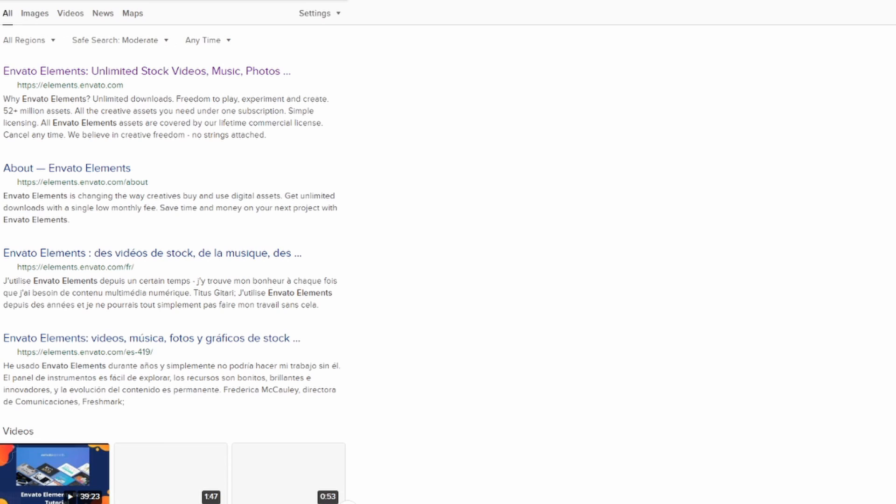
- Switch to the web browser, open Envato Elements from the search results and show its graphics collection
left_click(114, 72)
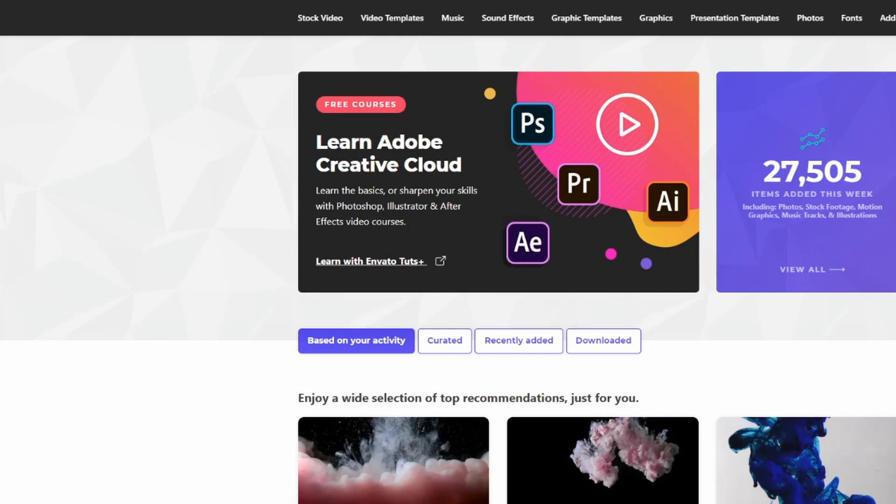
mouse_move(869, 92)
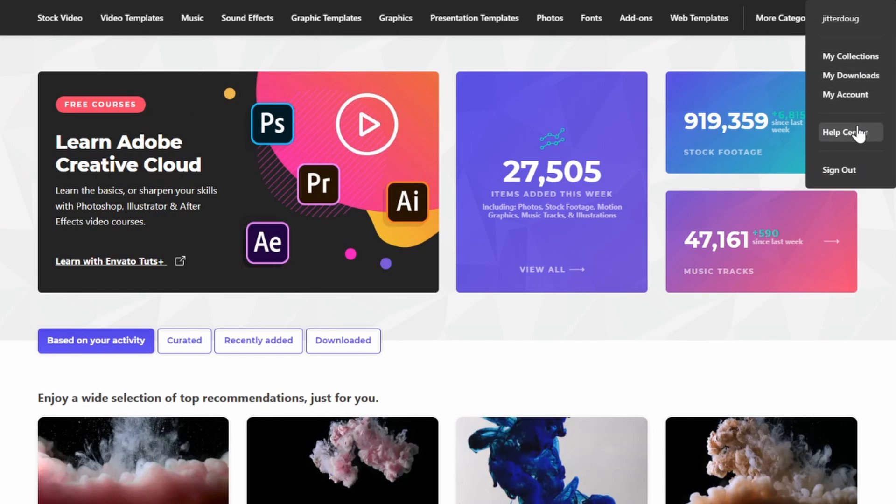
left_click(298, 1)
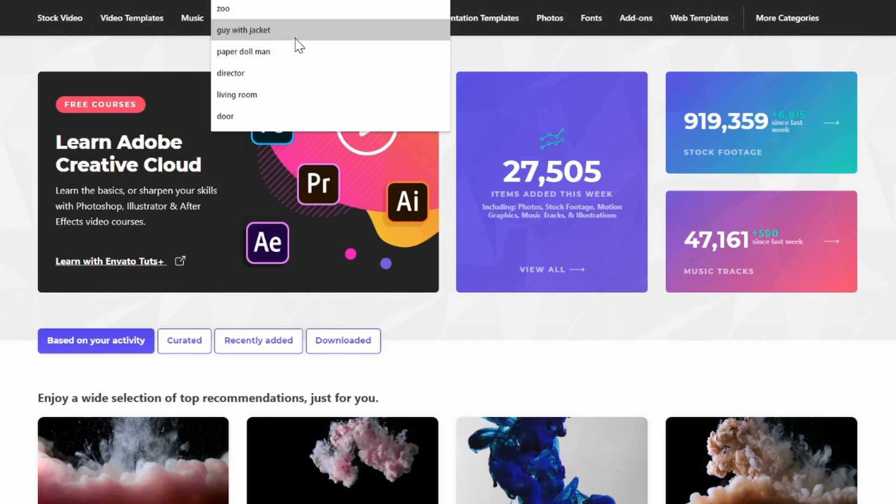
left_click(622, 1)
left_click(299, 0)
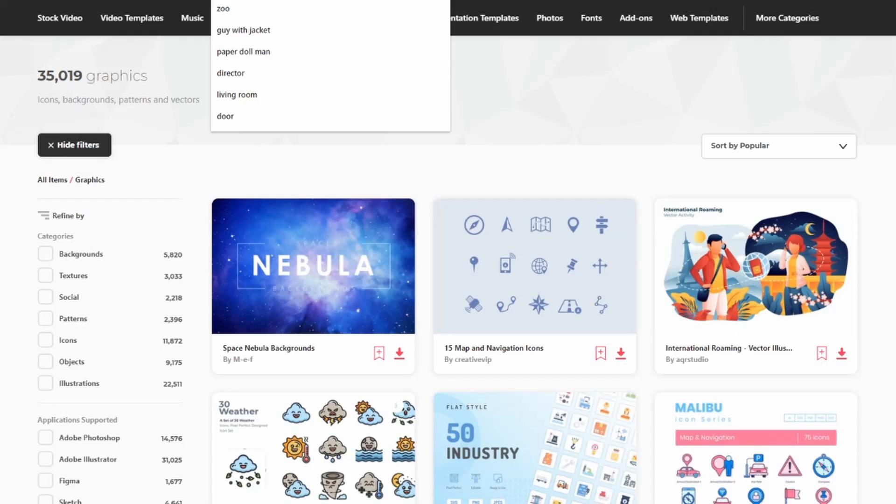
- Narrow the Envato Elements graphics to textures
type("textures")
key("Return")
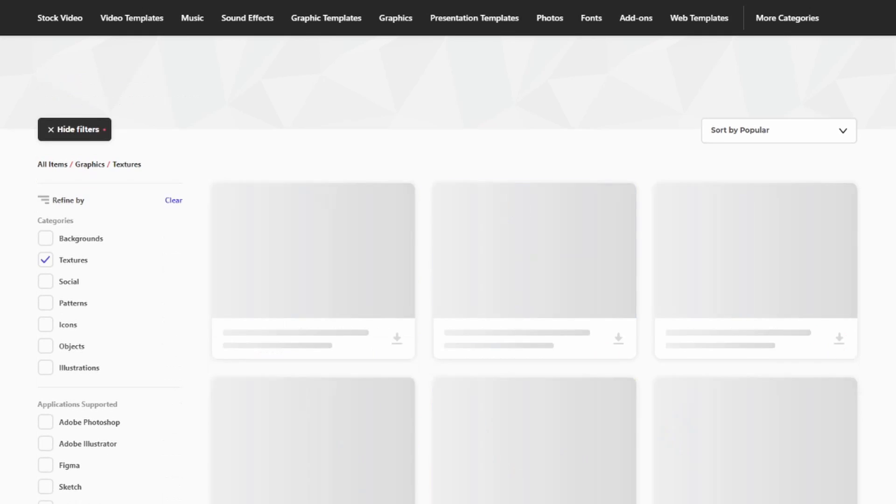
- Look through the textures and open the pink Watercolor Background Texture Plummy item to examine its previews
scroll(554, 321, "down", 7)
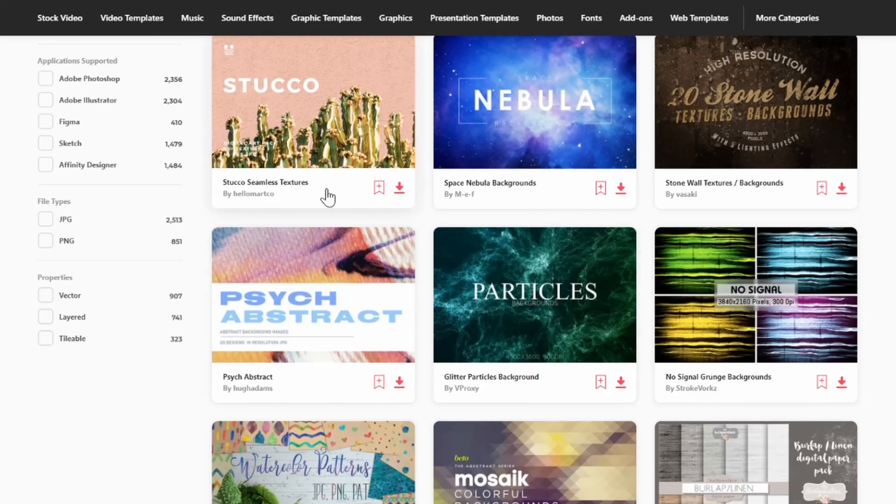
scroll(757, 376, "down", 5)
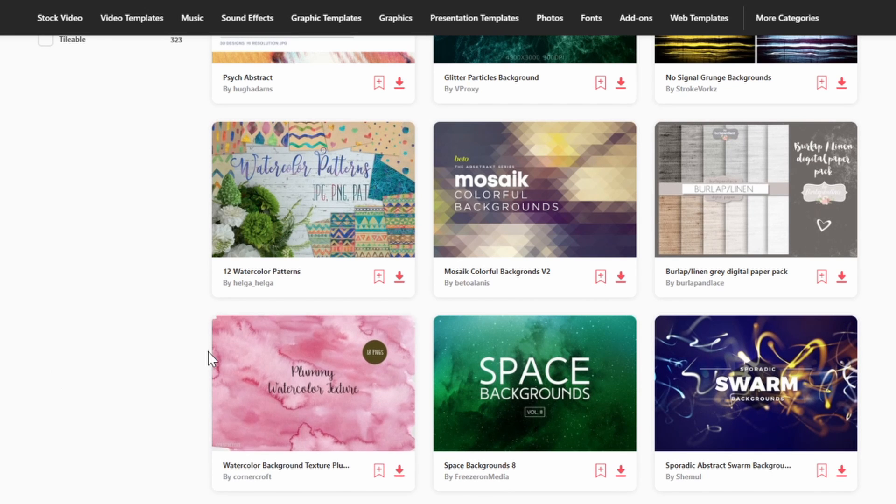
left_click(275, 387)
scroll(513, 296, "down", 5)
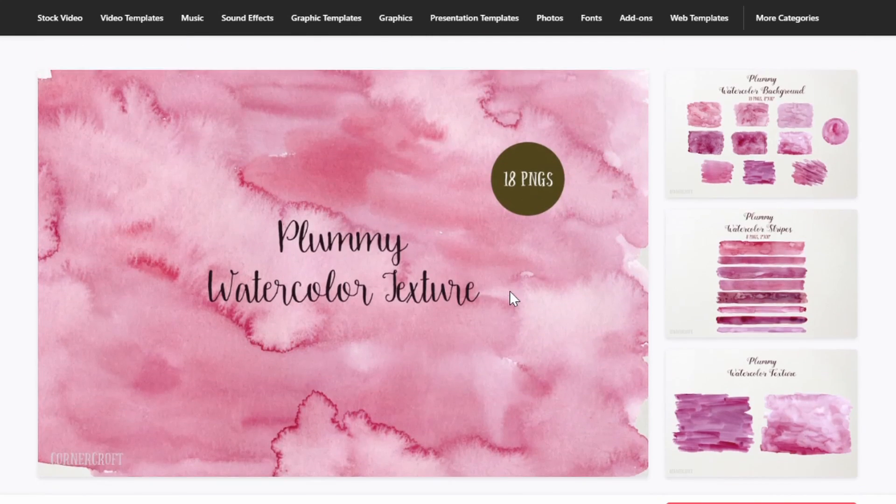
scroll(800, 306, "up", 5)
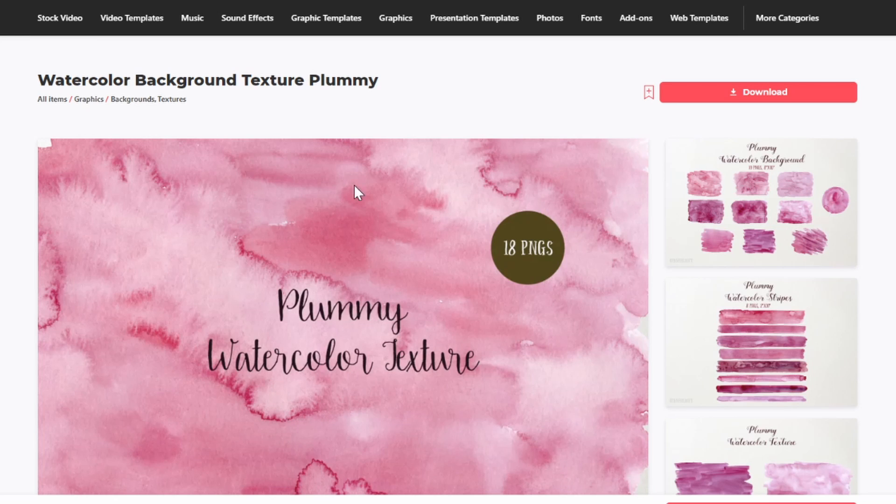
mouse_move(367, 10)
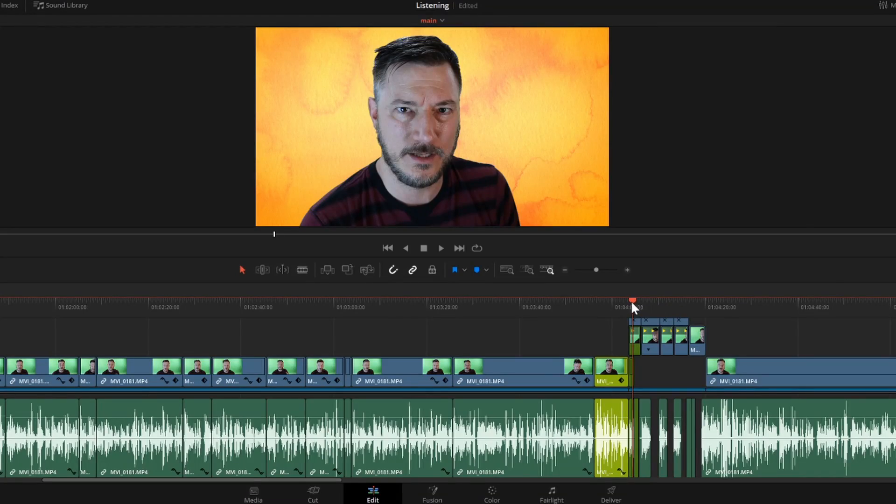
- Switch to DaVinci Resolve and try Subtract, Saturation and Pin Light composite modes on the short clip at about 01:04:07
mouse_move(631, 301)
left_mouse_down()
mouse_move(655, 307)
mouse_move(644, 306)
left_mouse_up()
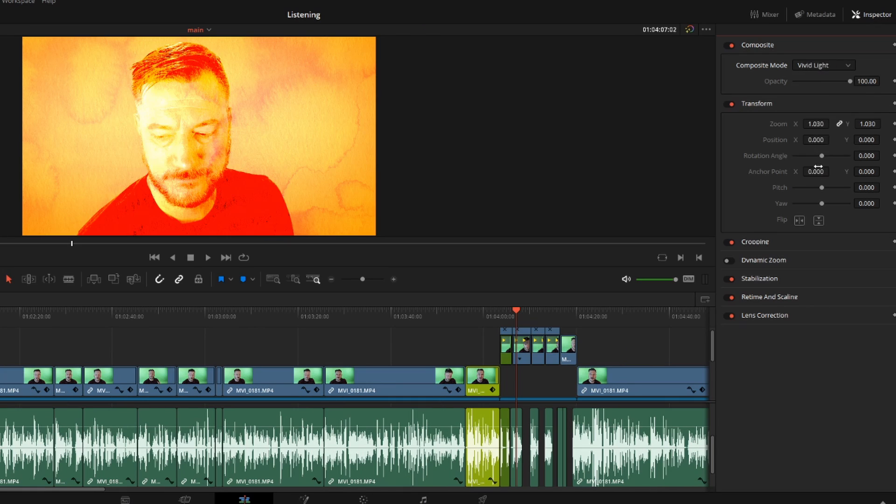
left_click(816, 157)
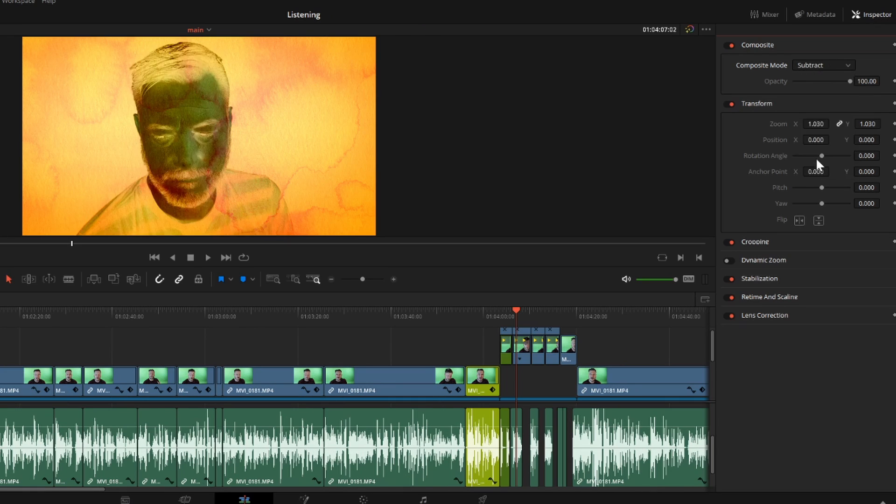
left_click(820, 61)
left_click(820, 65)
left_click(820, 133)
left_click(821, 66)
left_click(818, 123)
left_click(818, 65)
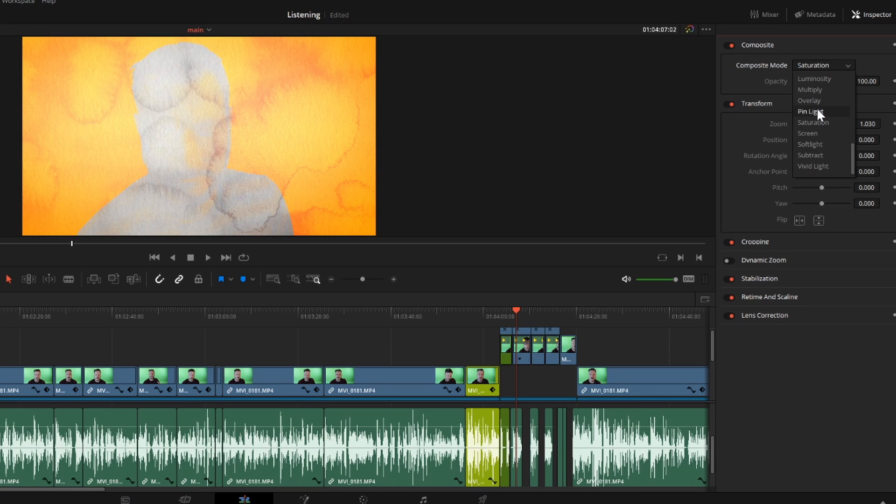
left_click(817, 111)
key("space")
key("space")
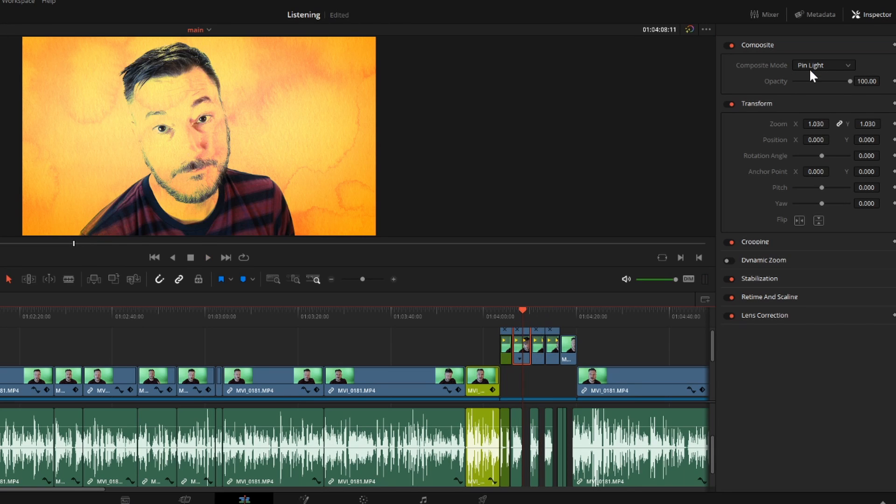
- Try the Overlay and Luminosity composite modes on the clip and preview the Luminosity look in playback
left_click(820, 65)
left_click(815, 102)
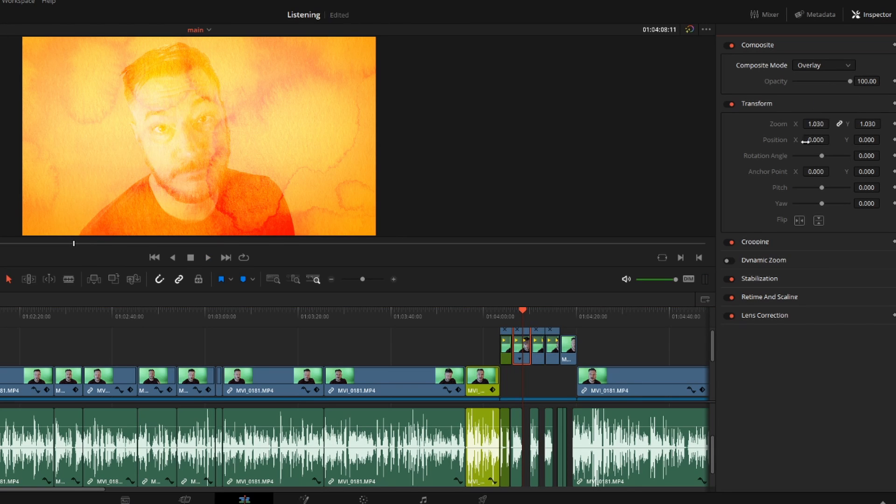
left_click(820, 65)
left_click(814, 140)
key("space")
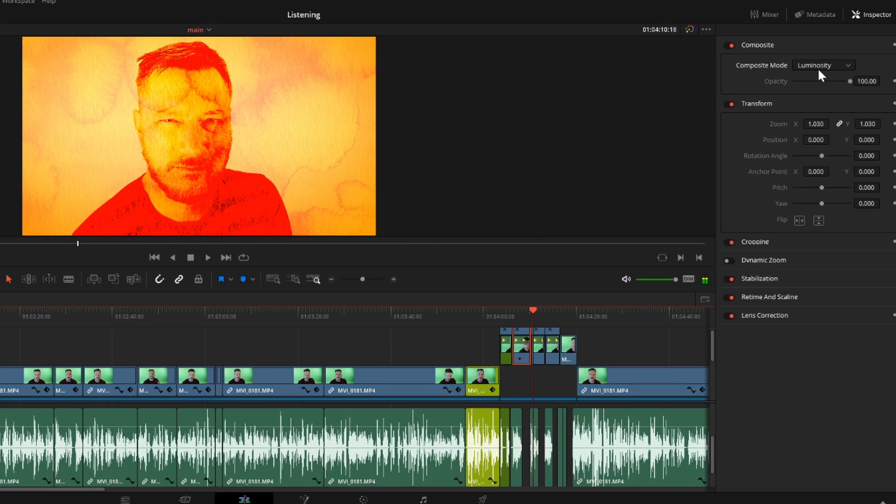
key("space")
- Compare the Pin Light and Linear Light composite modes on the same clip
left_click(834, 63)
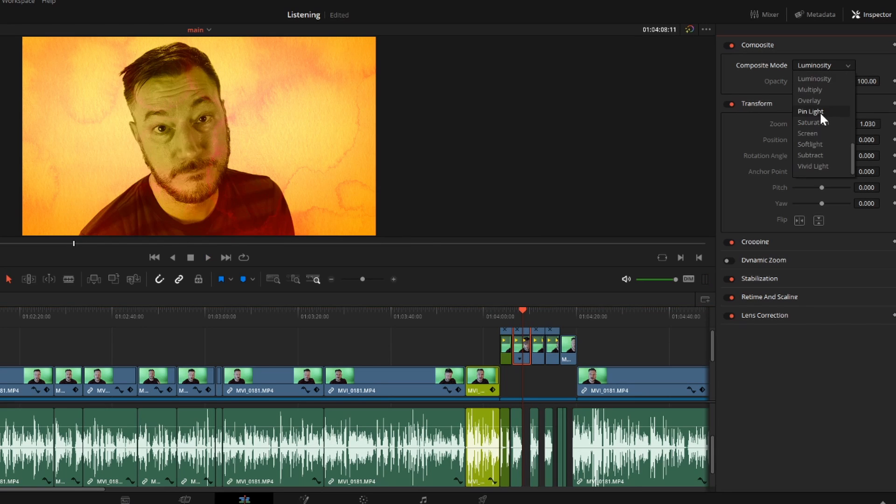
left_click(819, 112)
left_click(818, 66)
left_click(815, 79)
left_click(824, 124)
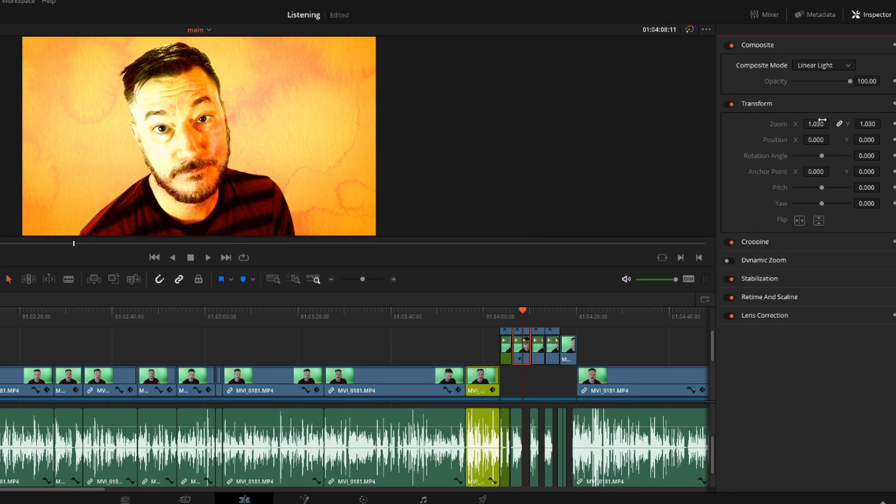
- Try Linear Dodge, Linear Burn, Lighter Color and Lighten in turn as the clip's composite mode
left_click(825, 66)
left_click(824, 122)
left_click(827, 66)
left_click(826, 122)
left_click(827, 66)
left_click(825, 124)
left_click(827, 66)
left_click(825, 112)
- Try Hard Mix, Exclusion and Darker Color as the clip's composite mode
left_click(829, 65)
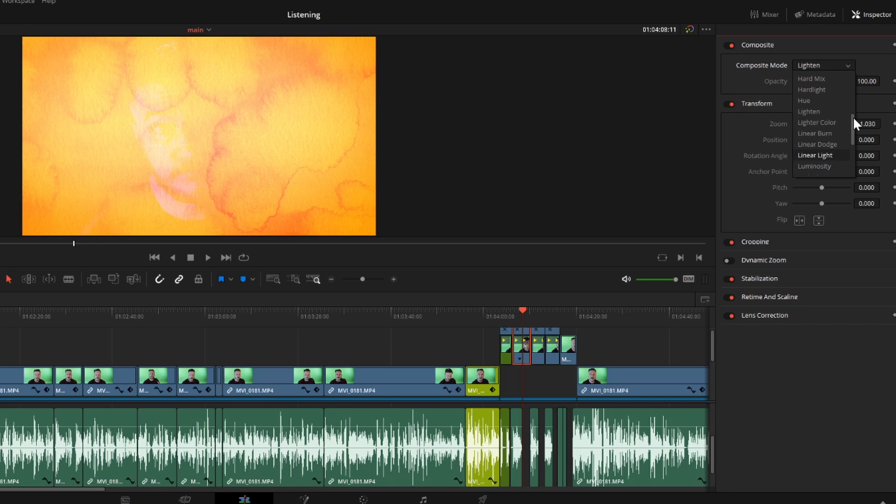
left_click(832, 88)
left_click(848, 66)
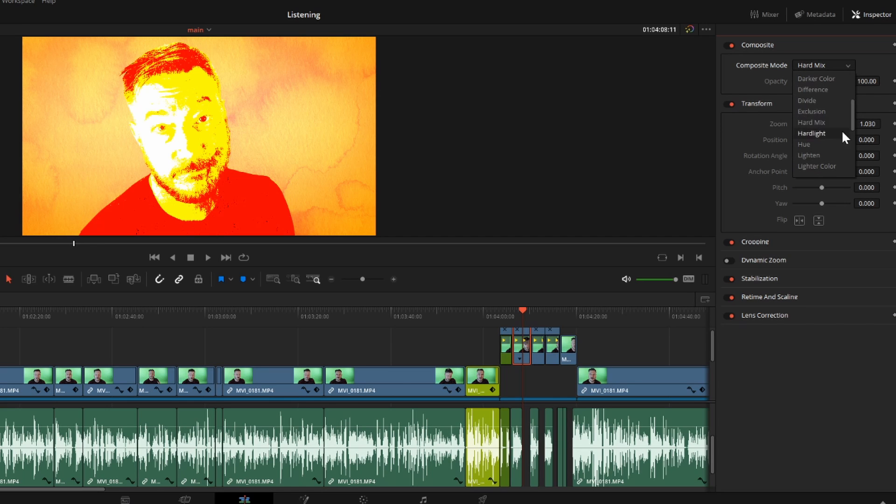
left_click(814, 111)
left_click(845, 65)
left_click(813, 100)
left_click(824, 65)
left_click(823, 99)
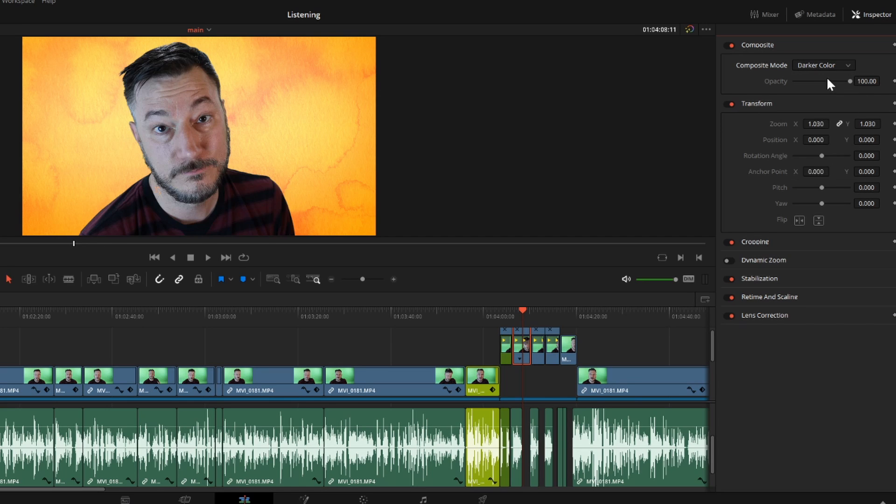
- Change the clip's composite mode back to Linear Light
left_click(829, 66)
left_click_drag(852, 88, 852, 126)
left_click(829, 122)
left_click(829, 65)
left_click(830, 131)
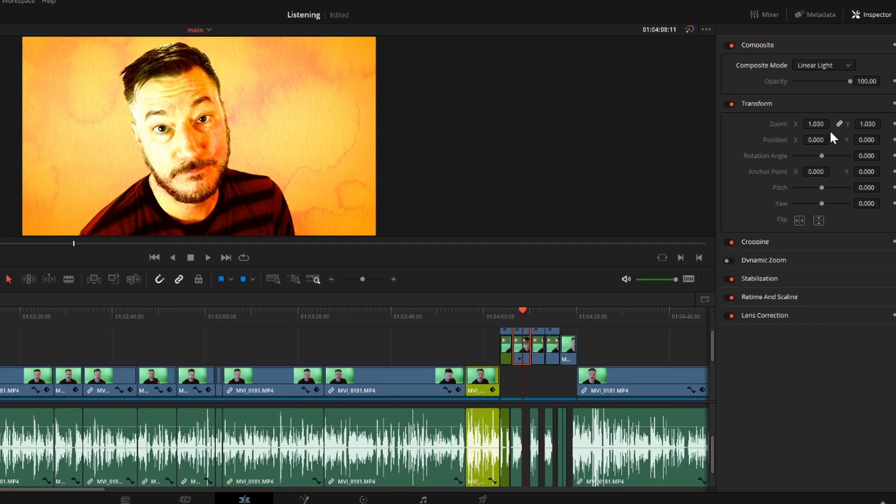
- Set the clip's composite mode to Luminosity and play the clip to check it
left_click(844, 65)
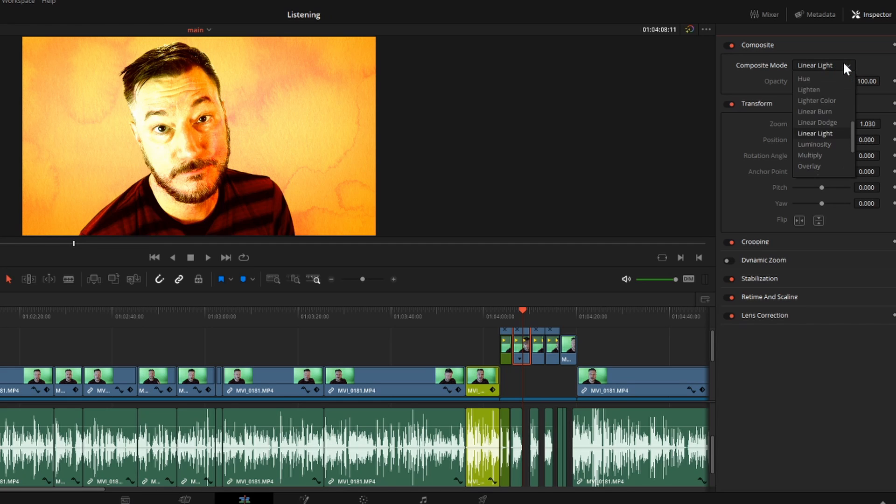
left_click(849, 143)
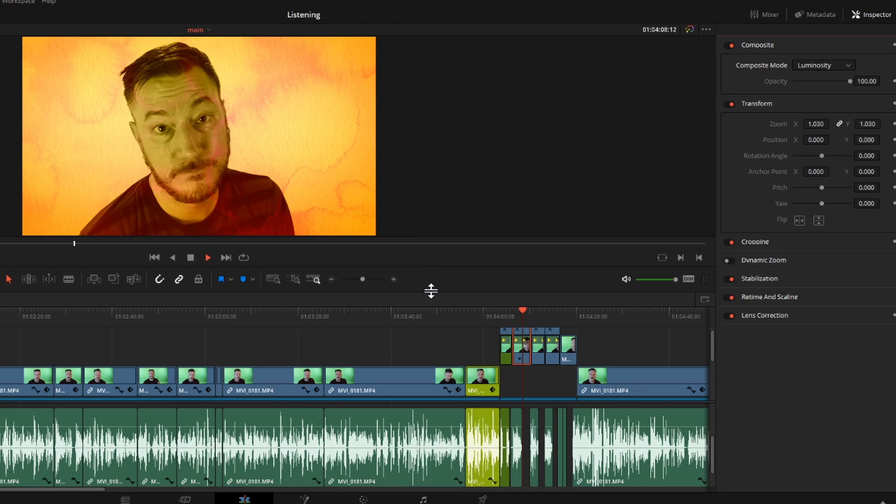
key("space")
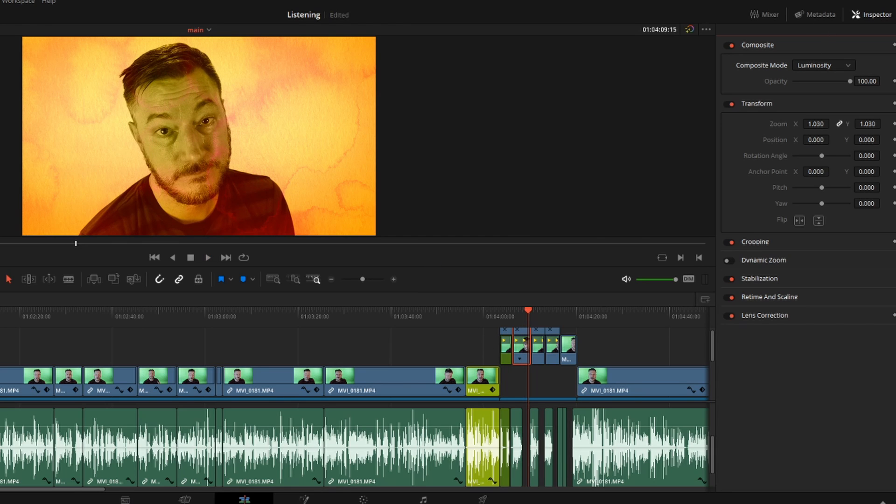
- Apply the OpenFX Film Damage effect to the adjustment clip above the short clips near 01:04:10
key("ctrl+6")
left_click(112, 15)
left_click(112, 14)
left_click(27, 109)
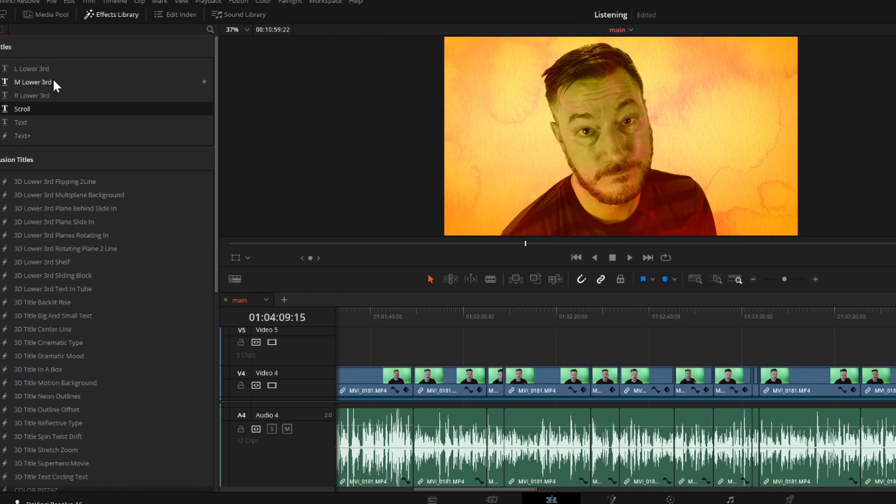
left_click(35, 111)
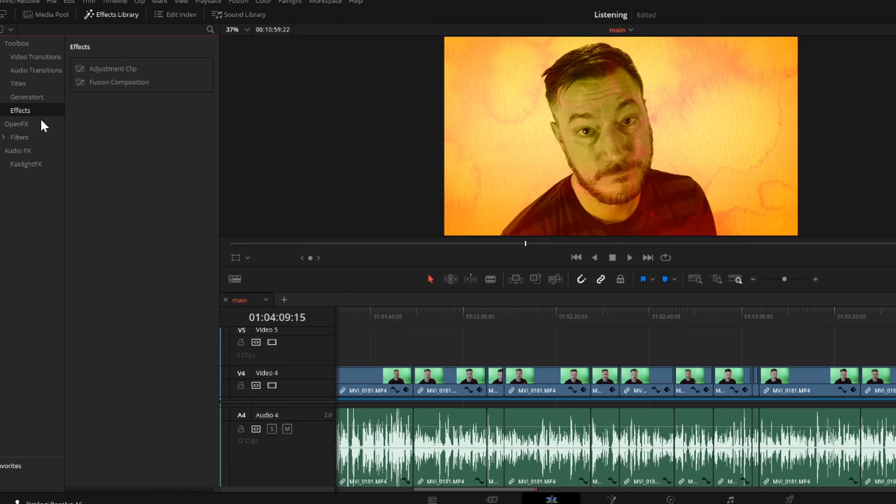
left_click(40, 124)
scroll(126, 303, "down", 12)
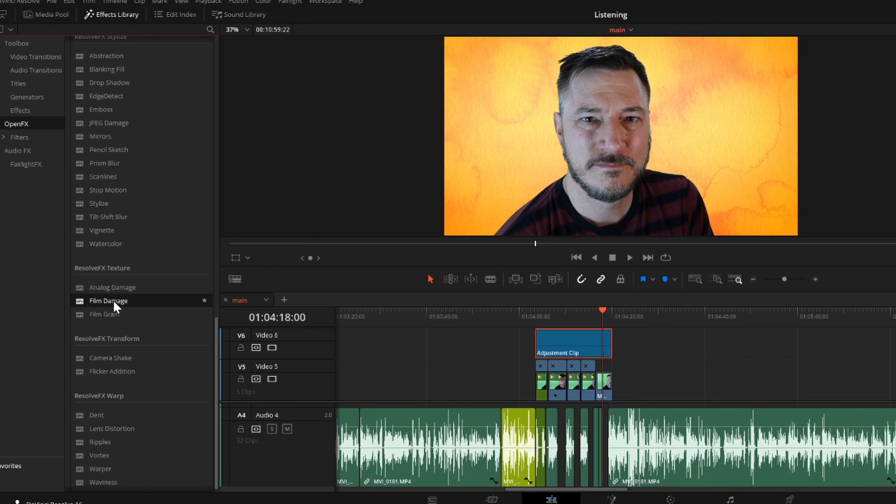
left_click_drag(113, 299, 577, 341)
left_click_drag(562, 311, 537, 321)
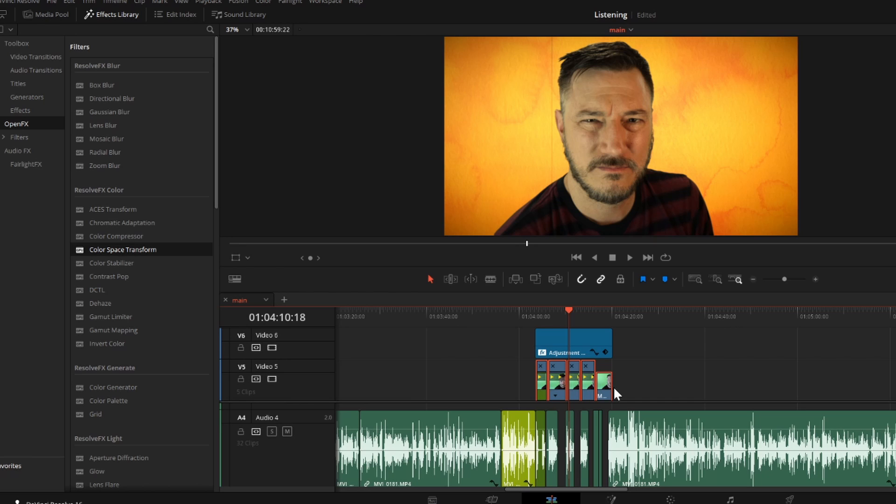
- Mark the selected short green-screen clips on Video 5 with the Orange clip color
left_click(671, 498)
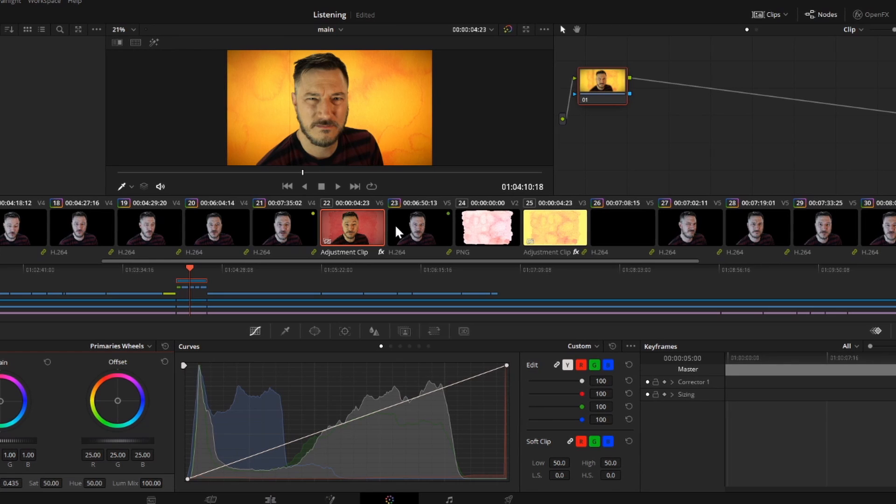
left_click(210, 500)
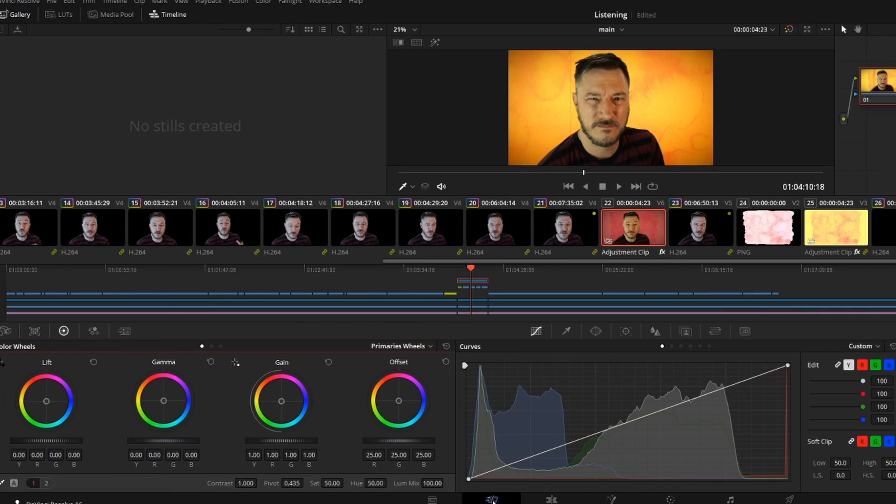
left_click(270, 500)
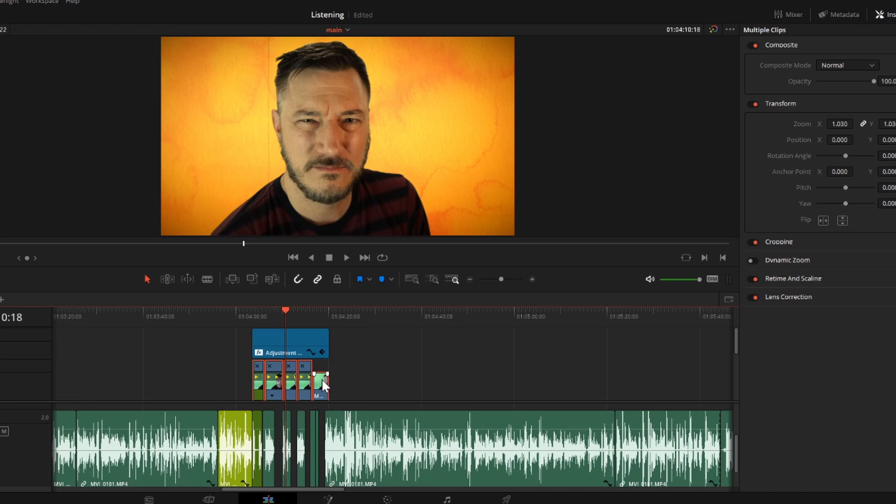
right_click(605, 379)
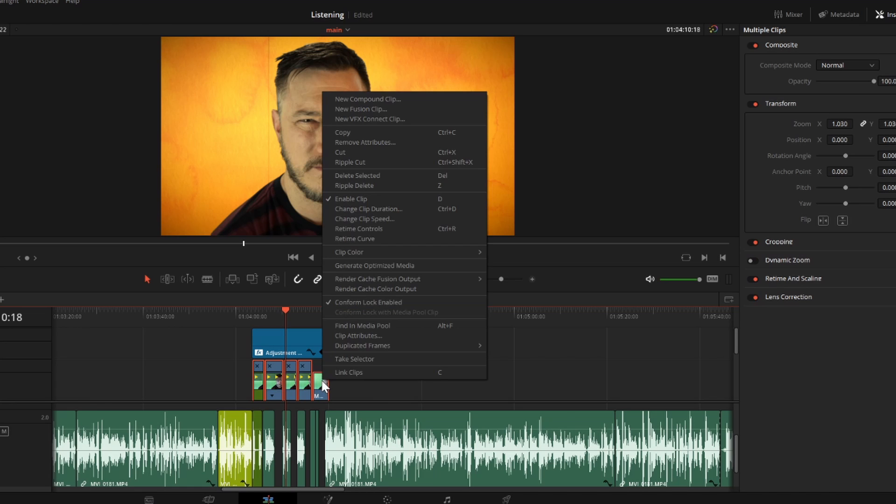
mouse_move(361, 252)
left_click(545, 273)
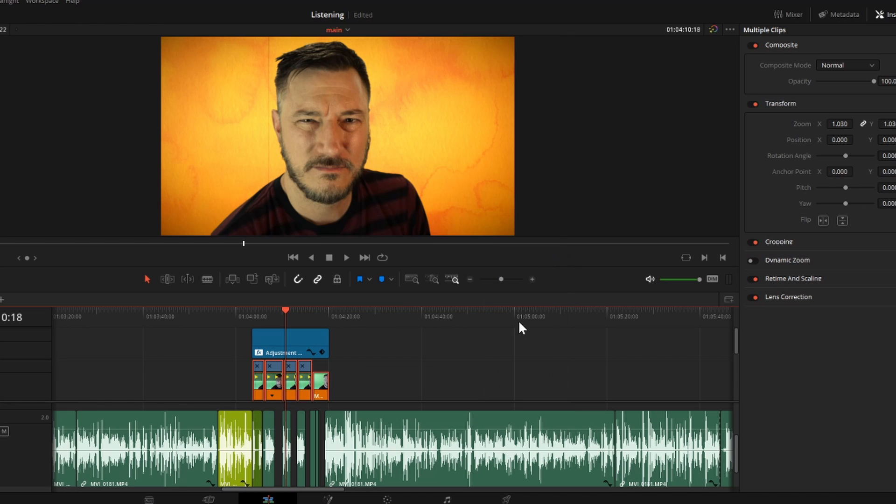
- Switch to color grading and set the saturation of clip 23 to 0
left_click(379, 500)
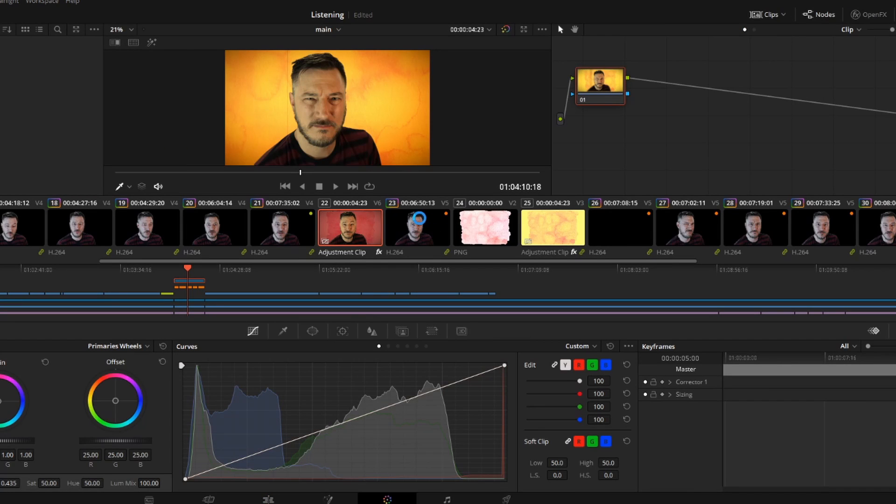
left_click(420, 218)
left_click(617, 224)
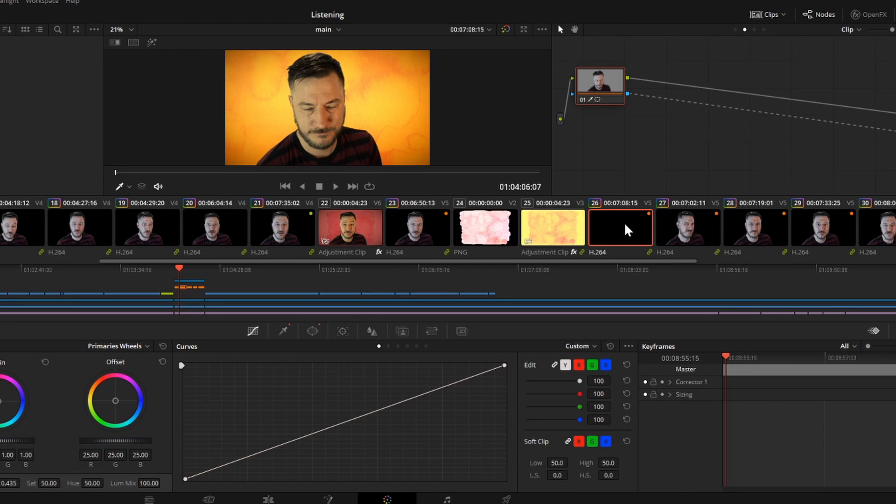
left_click(699, 226)
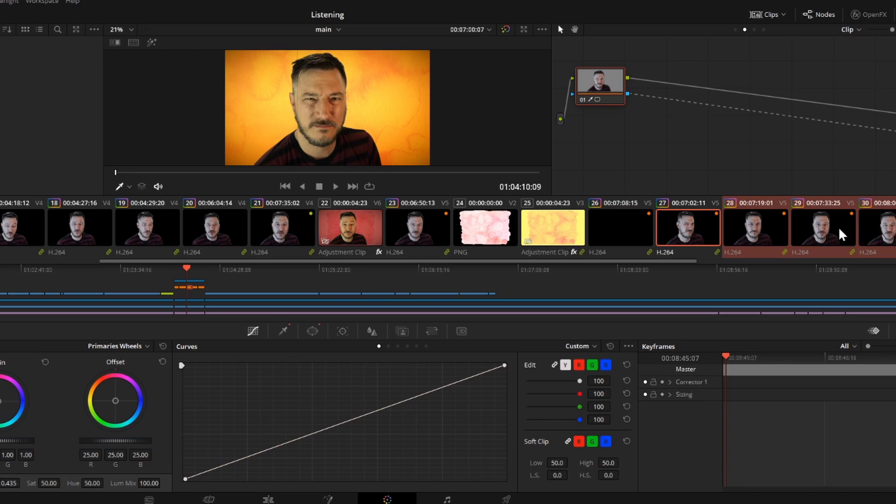
left_click(418, 225)
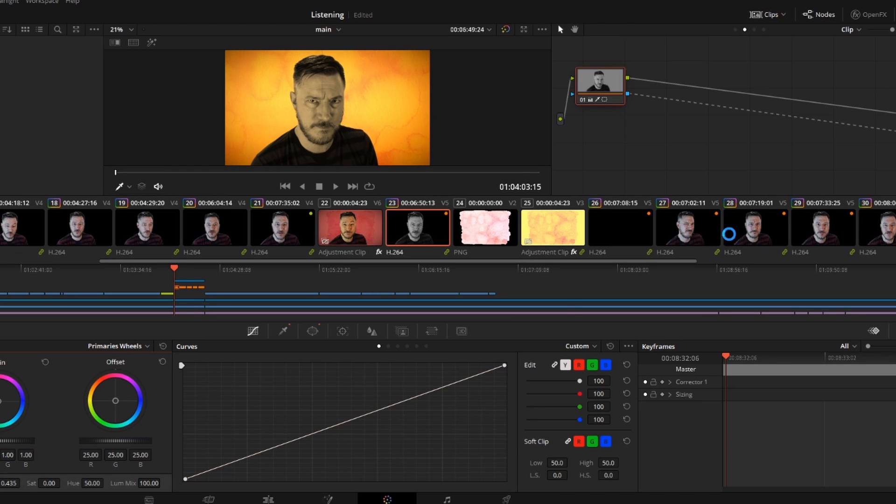
- Copy the grade of clip 23 to the other orange-marked clips, 26 through 29
left_click(726, 233)
left_click(759, 233, "ctrl")
left_click(809, 232, "ctrl")
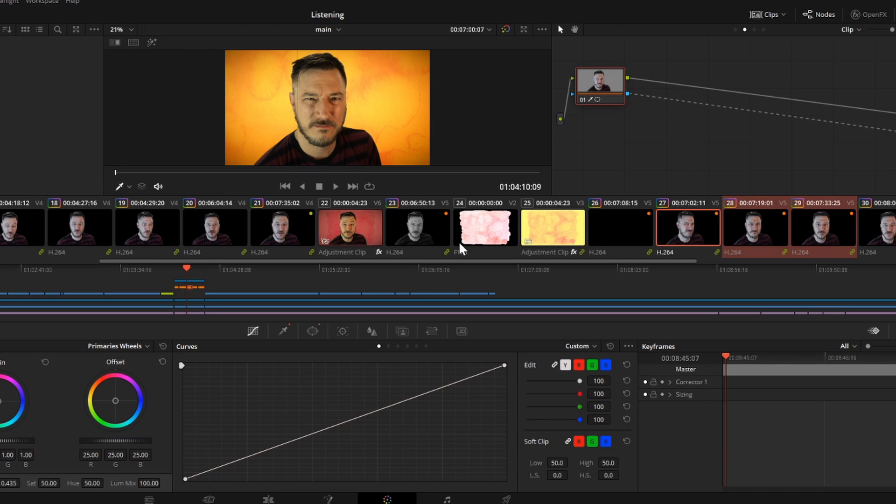
middle_click(415, 225)
left_click(625, 233)
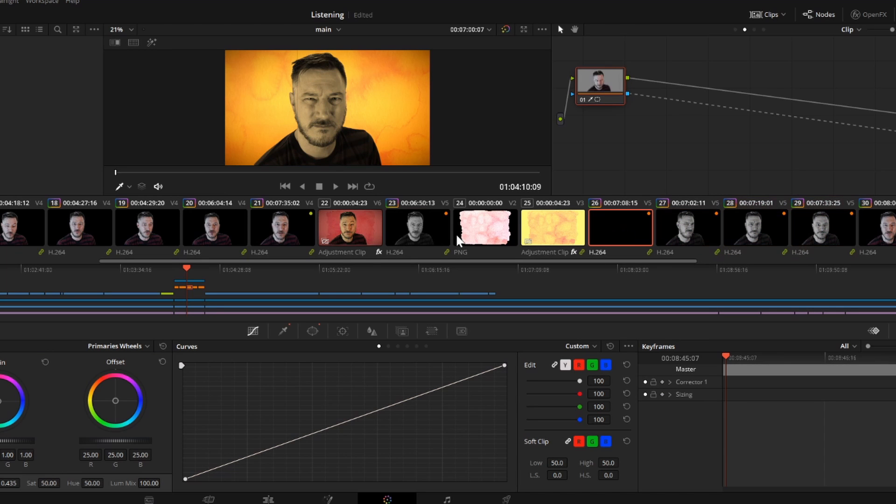
- Return to the editing timeline and play the orange-marked clips from their start near 01:04:03 to check the desaturated look
left_click(268, 501)
left_click(250, 311)
key("space")
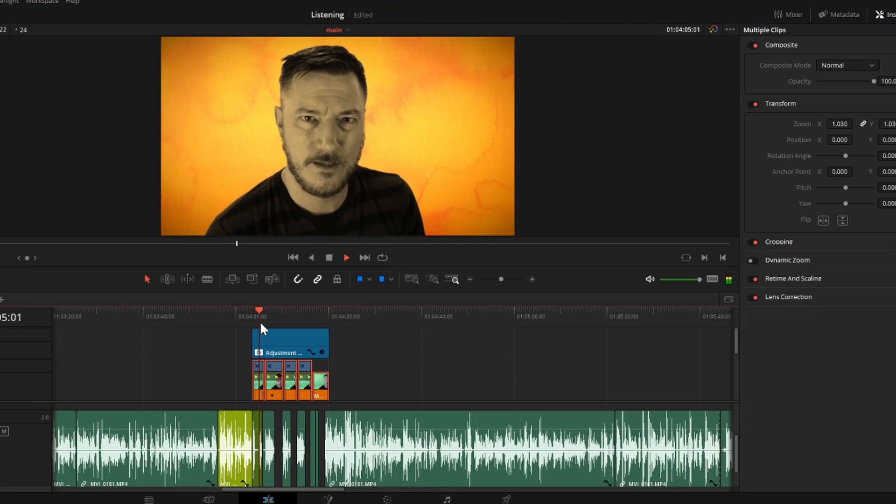
key("space")
key("space")
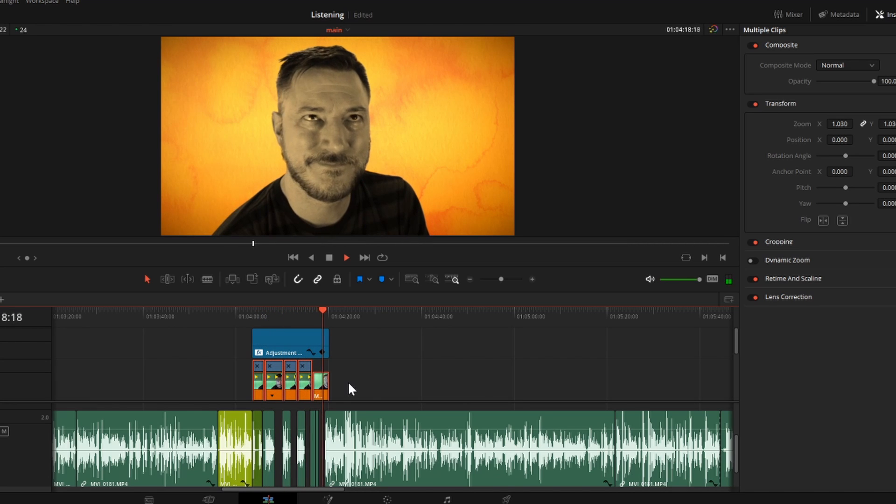
key("space")
left_click(362, 373)
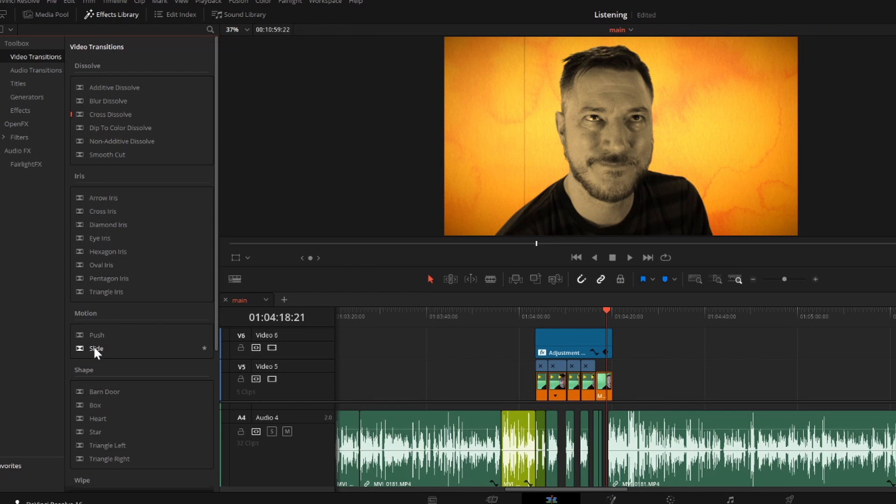
- Add the Push video transition at the start of the last orange-marked clip on Video 5
left_click(94, 335)
left_click(537, 311)
key("b")
key("space")
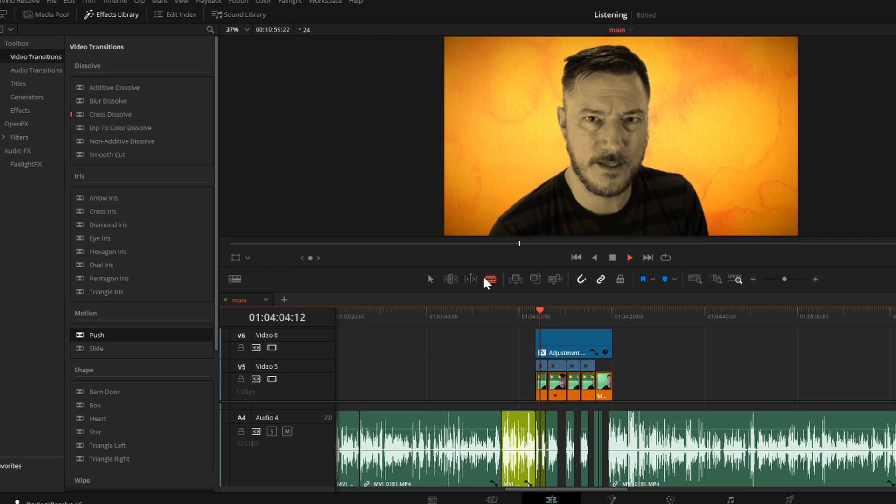
left_click(430, 279)
left_click_drag(96, 335, 598, 386)
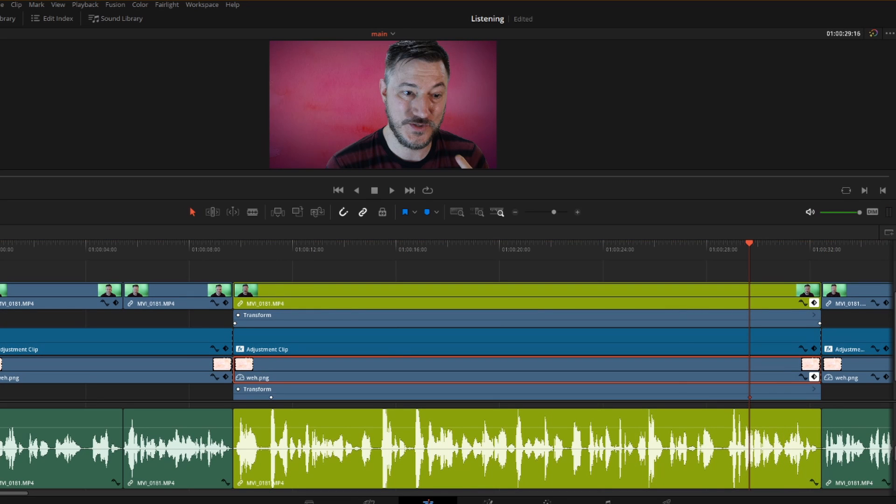
- Review the lime-marked clip by playing from its start near 01:00:09, and collapse its Transform keyframe track
left_click(283, 352)
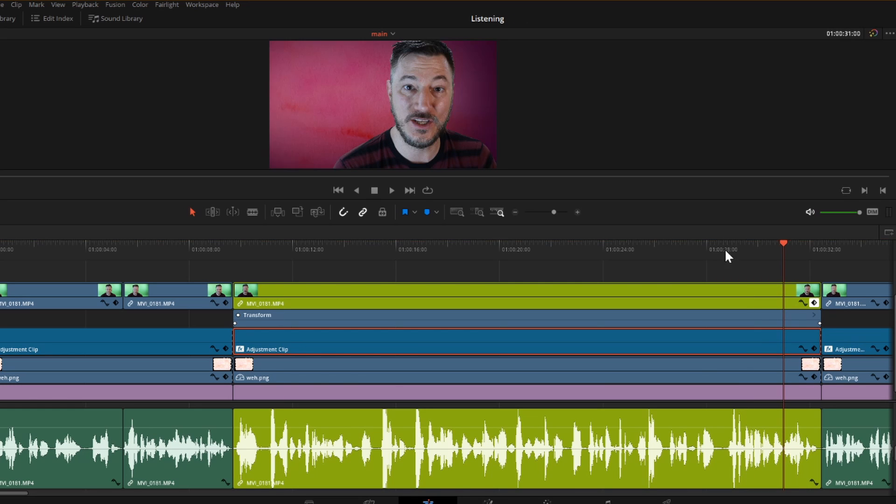
left_click_drag(727, 251, 821, 251)
left_click(229, 252)
key("space")
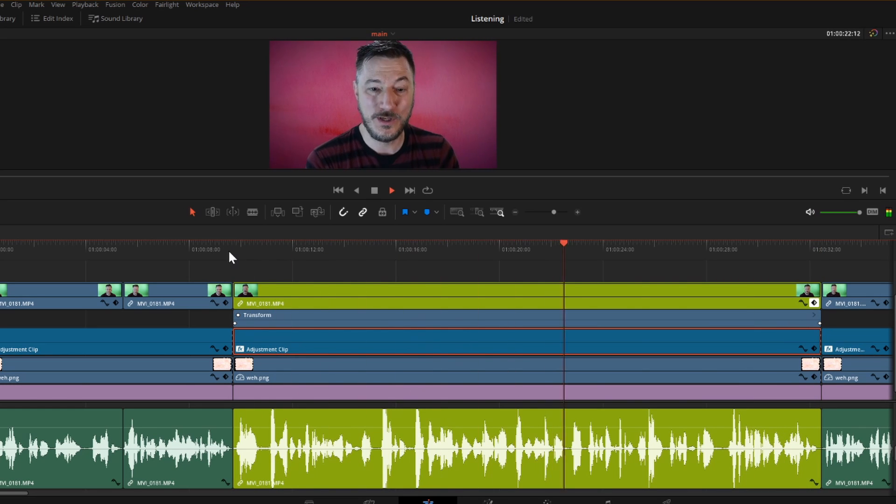
left_click(815, 303)
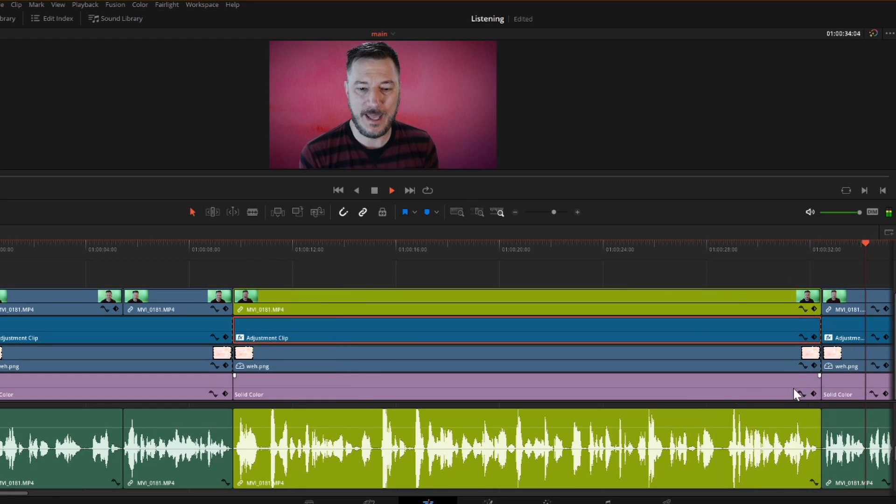
- Split the adjustment clip and the weh.png background at both ends of the short MVI_0181.MP4 clip near 01:00:42
left_click(606, 247)
left_click(616, 333)
key("ctrl+b")
left_click(615, 359)
key("ctrl+b")
key("Down")
key("ctrl+b")
left_click(637, 275)
left_click(633, 247)
left_click(628, 327)
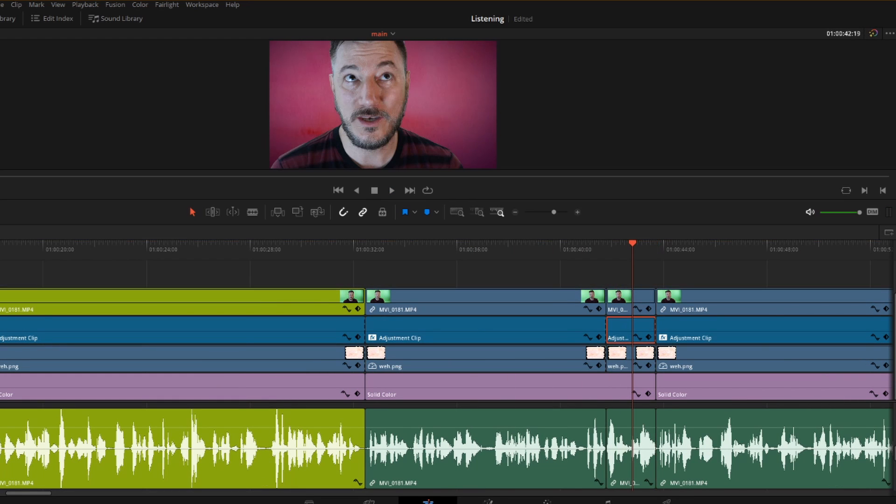
left_click(628, 357)
left_click(628, 326)
- Play the timeline from just before the short clip near 01:00:42 to review the cuts
left_click(589, 250)
key("space")
scroll(280, 301, "down", 10)
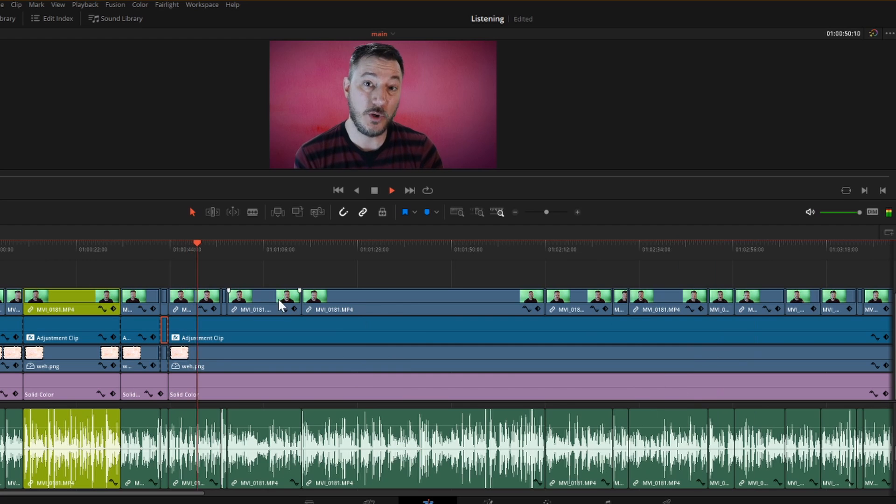
key("space")
- Split the weh.png background at both ends of the short clip near 01:00:56 and play across the cut
scroll(241, 341, "up", 1)
scroll(241, 341, "up", 4)
left_click(411, 359)
key("ctrl+b")
key("Down")
left_click(460, 359)
key("ctrl+b")
left_click(439, 248)
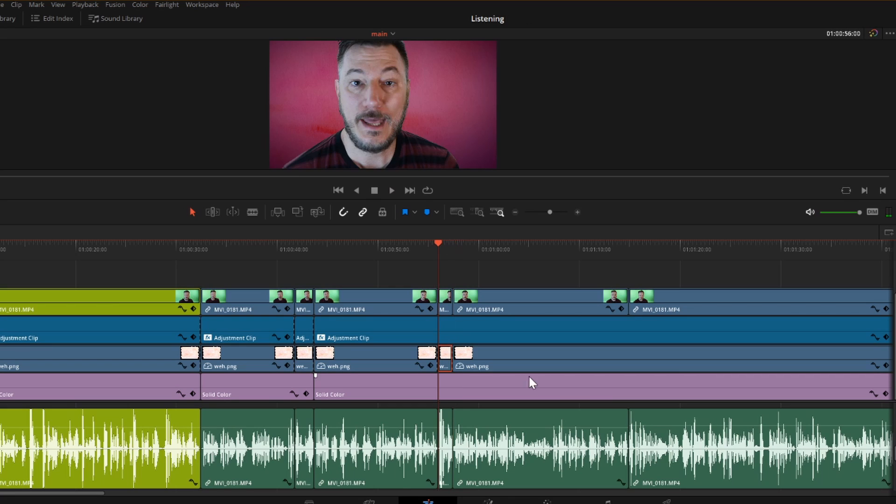
left_click(430, 250)
key("space")
scroll(440, 320, "down", 3)
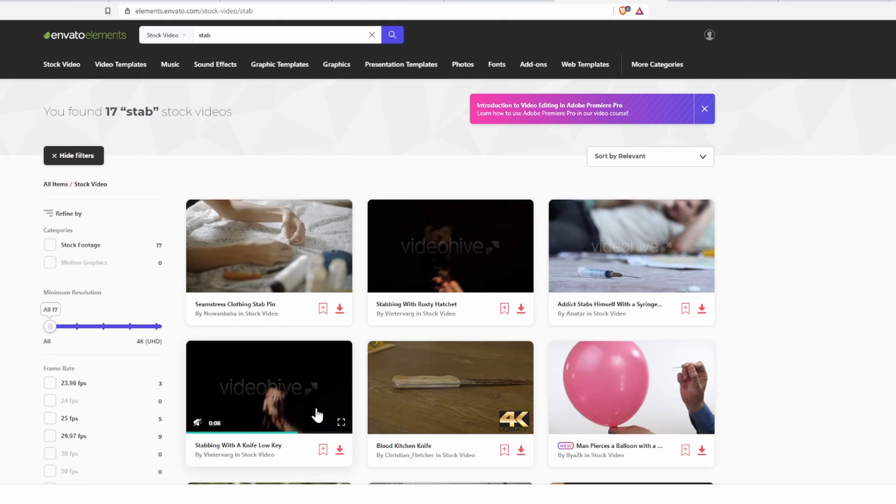
- Browse the "stab" stock videos on Envato Elements and download Stabbing With A Knife Low Key
scroll(69, 489, "down", 1)
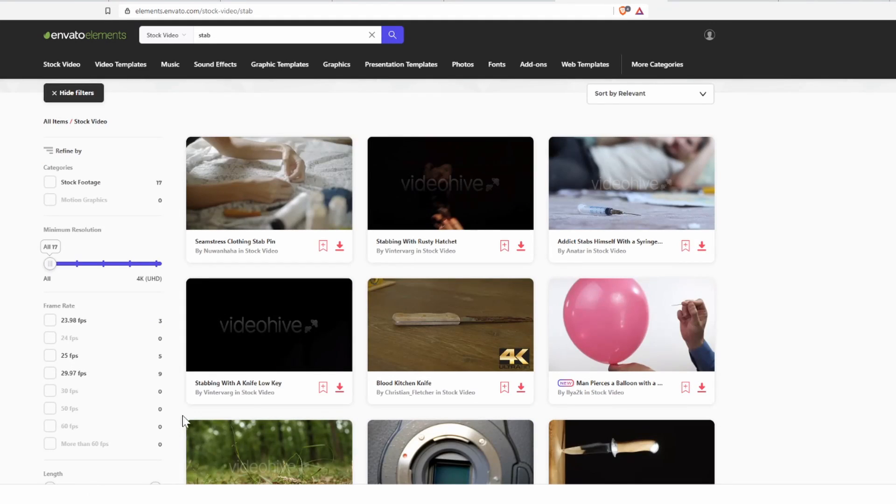
left_click(339, 388)
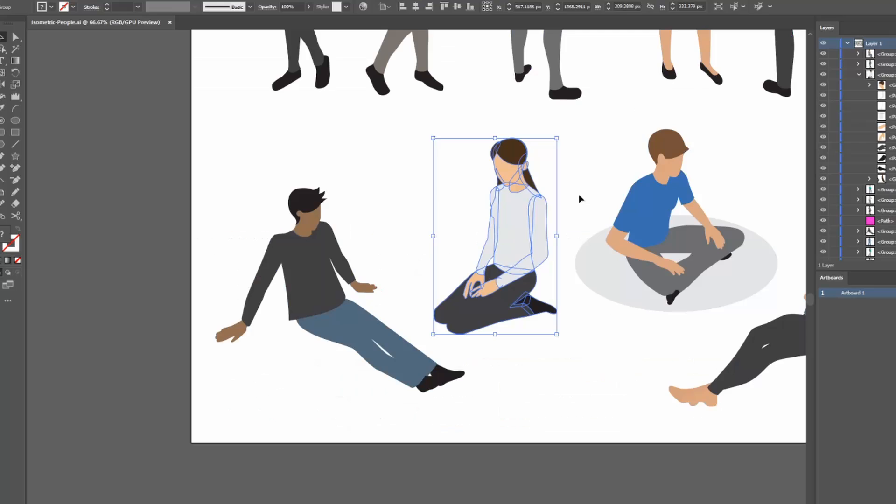
- In Illustrator, recolor the kneeling woman's and the reclining man's tops orange in Isometric-People.ai
double_click(541, 224)
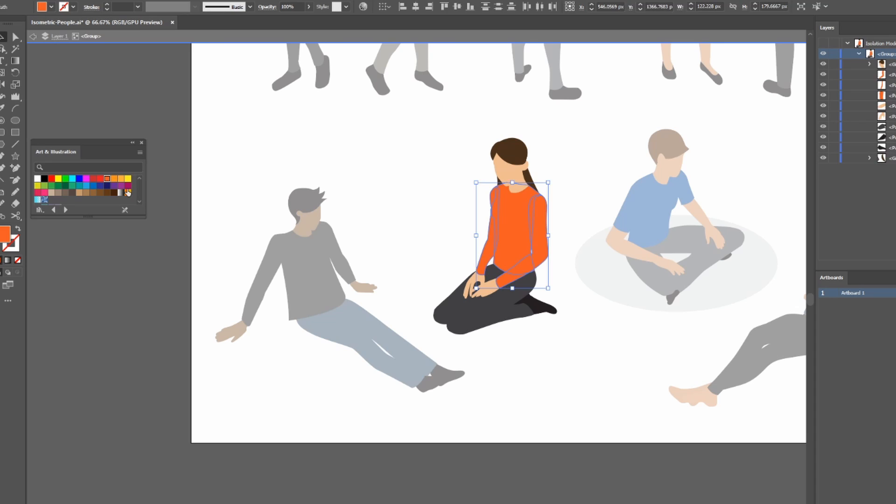
key("Escape")
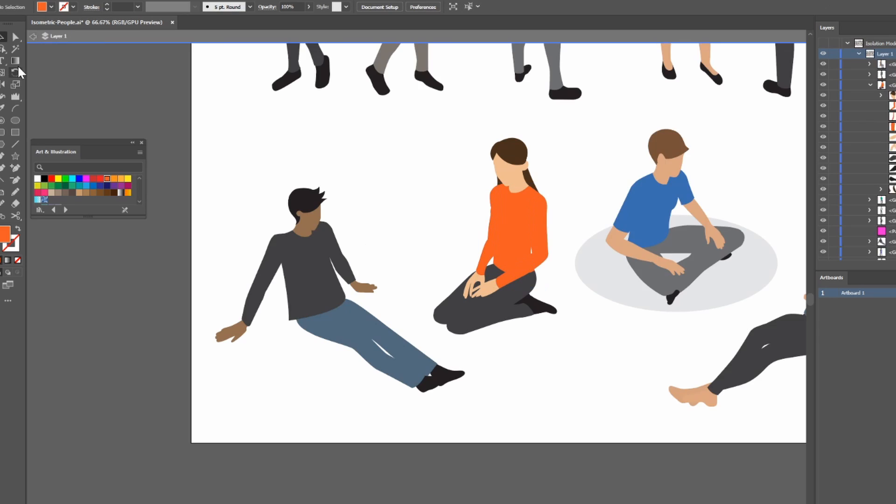
double_click(304, 261)
left_click(114, 178)
left_click(107, 178)
key("Escape")
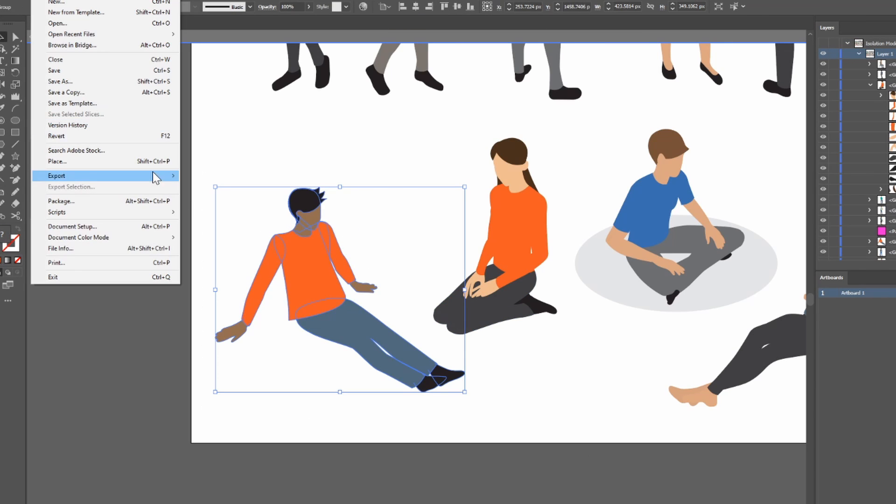
- Export the reclining man as a 2x PNG asset
left_click(678, 299)
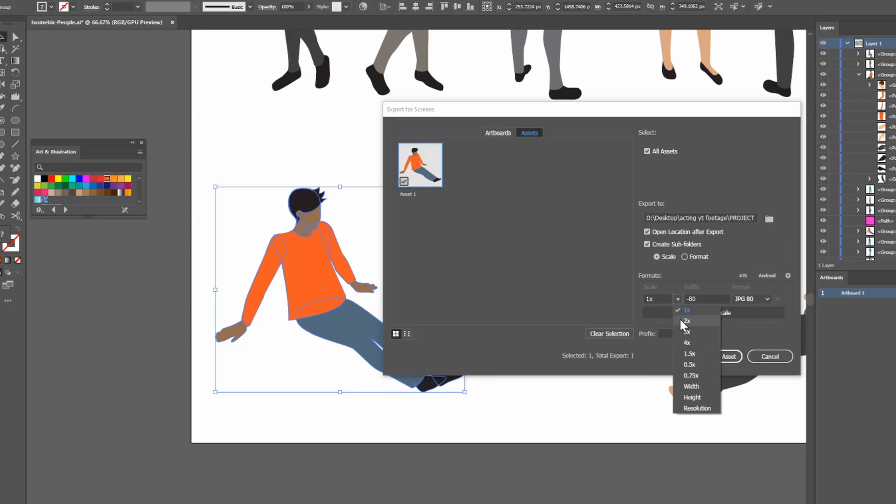
left_click(681, 320)
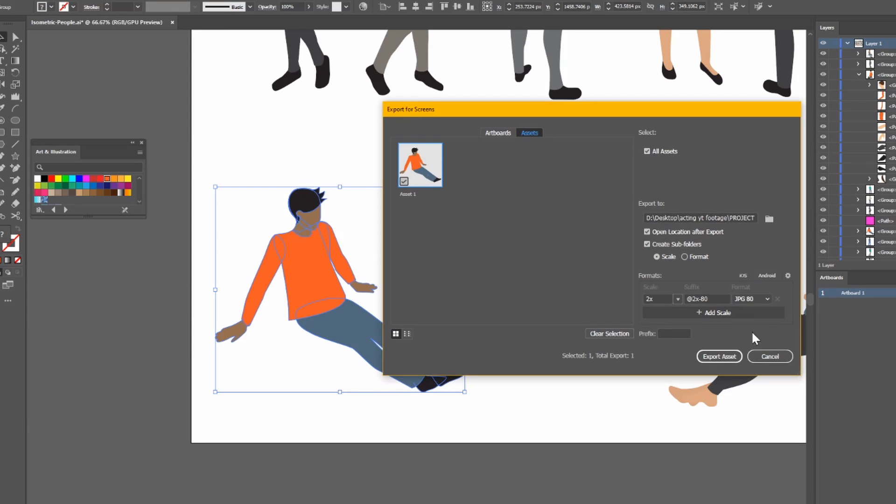
left_click(721, 357)
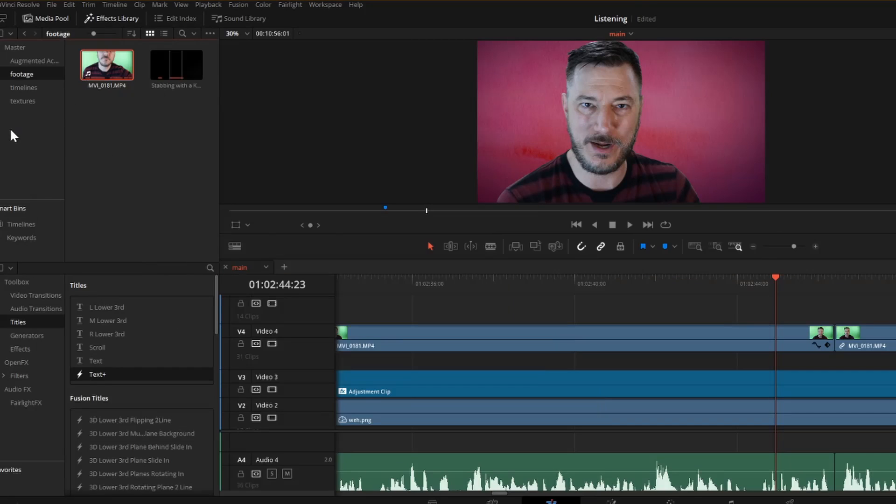
- Import the exported PNGs into DaVinci Resolve and place them on Video 4 beneath the "Your coat is orange." and "My coat is orange." titles
right_click(125, 96)
left_click(149, 166)
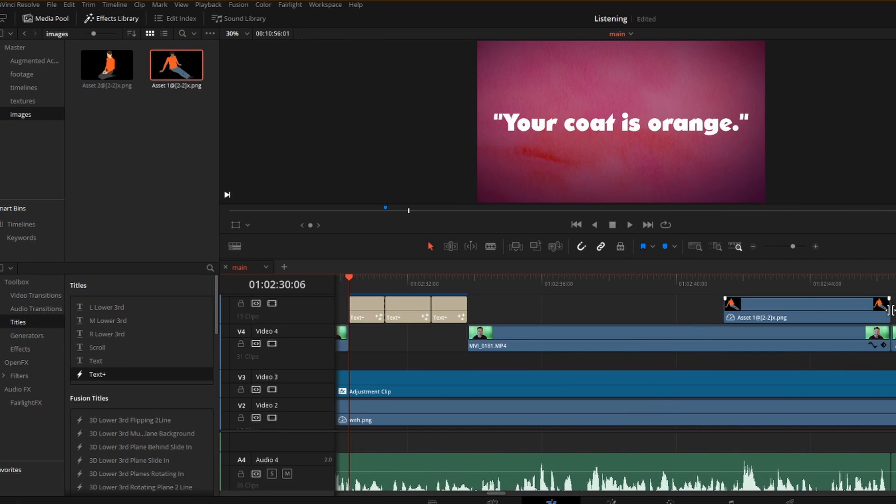
left_click_drag(747, 318, 368, 336)
left_click(374, 299)
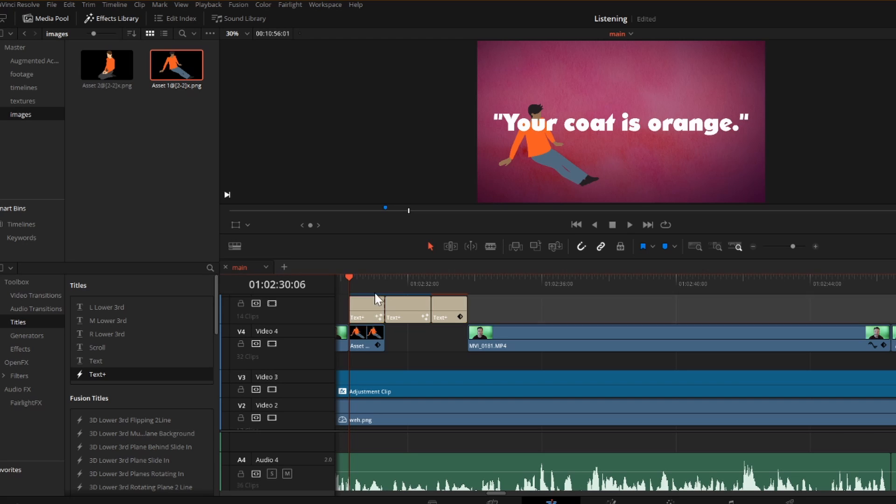
left_click_drag(708, 310, 617, 310)
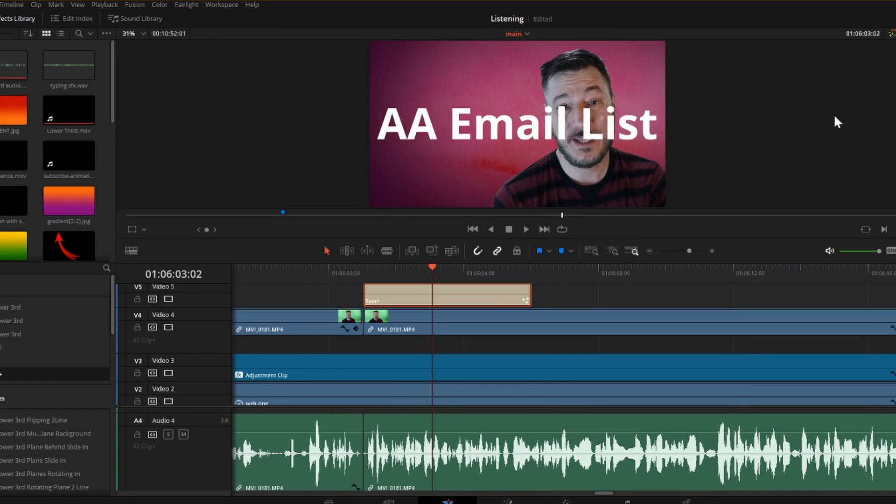
left_click(352, 276)
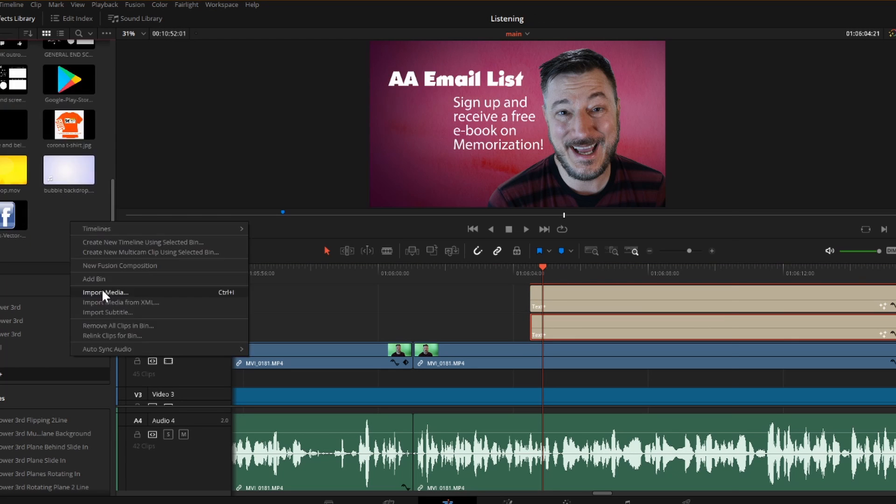
- Import memory book cover.JPG and place it on Video 8 above the AA Email List titles near 01:06:06
left_click(102, 287)
left_click(629, 493)
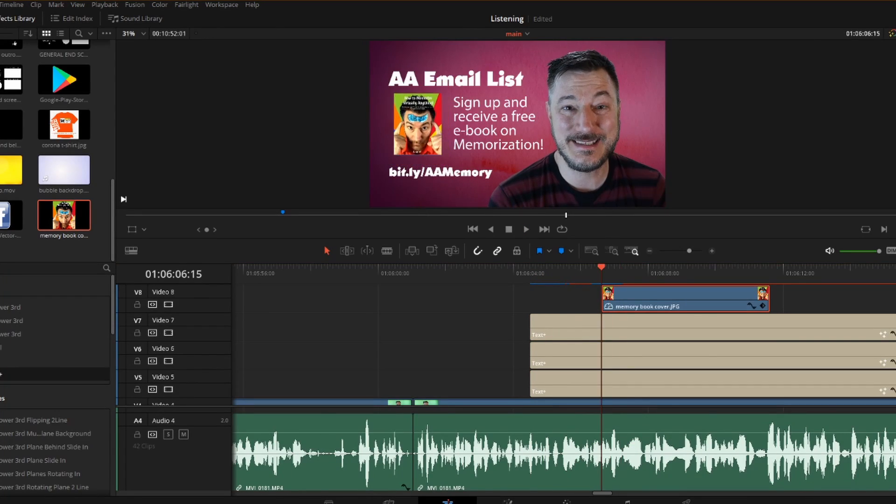
mouse_move(578, 327)
left_mouse_down()
mouse_move(589, 325)
mouse_move(579, 325)
left_mouse_up()
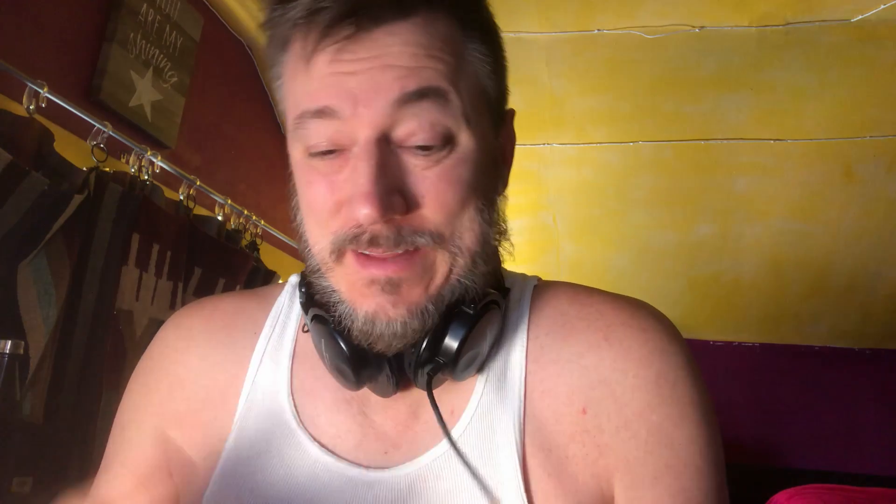